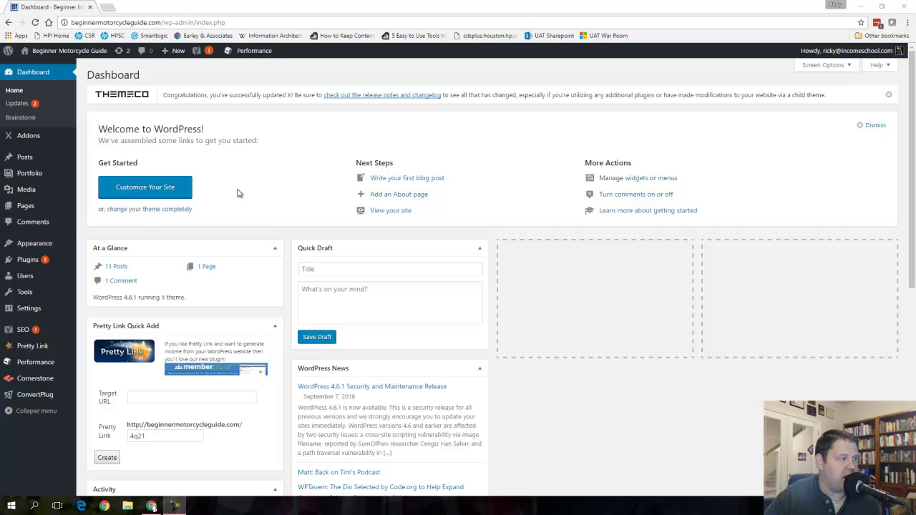
# Create a new page titled "Beginner Motorcycle Guide Home" and publish it
pyautogui.moveTo(40, 207)
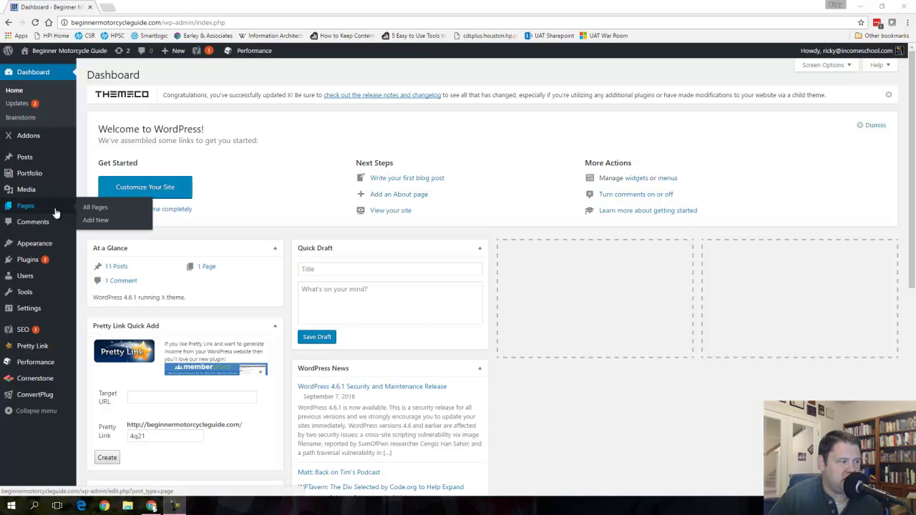
pyautogui.click(96, 222)
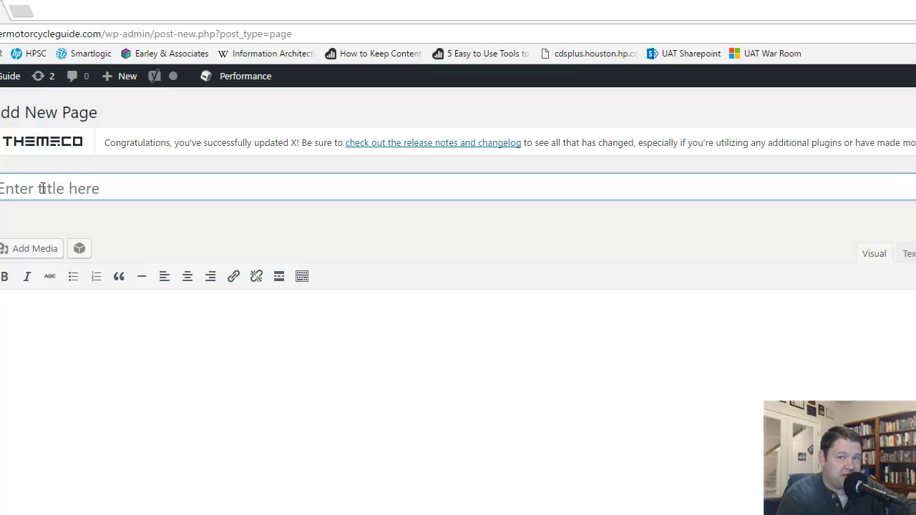
pyautogui.write('Beginner ')
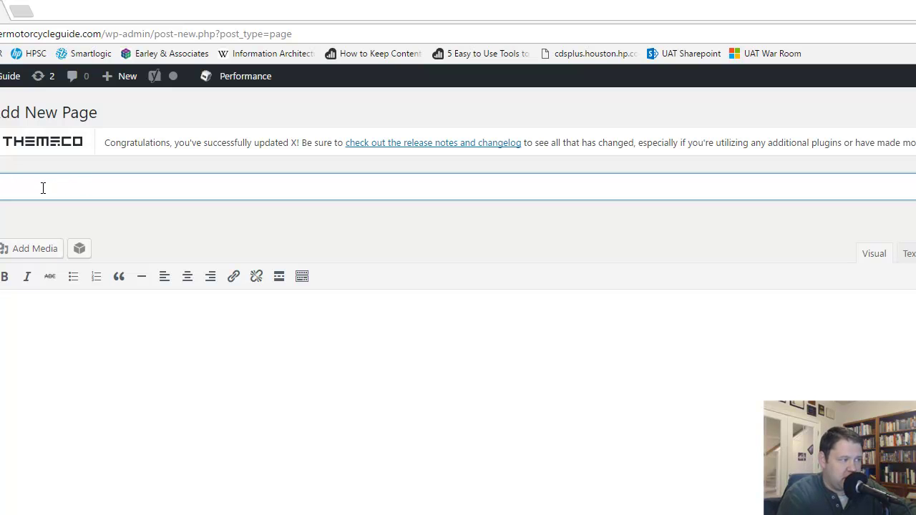
pyautogui.write('Motorcycle Guide Home')
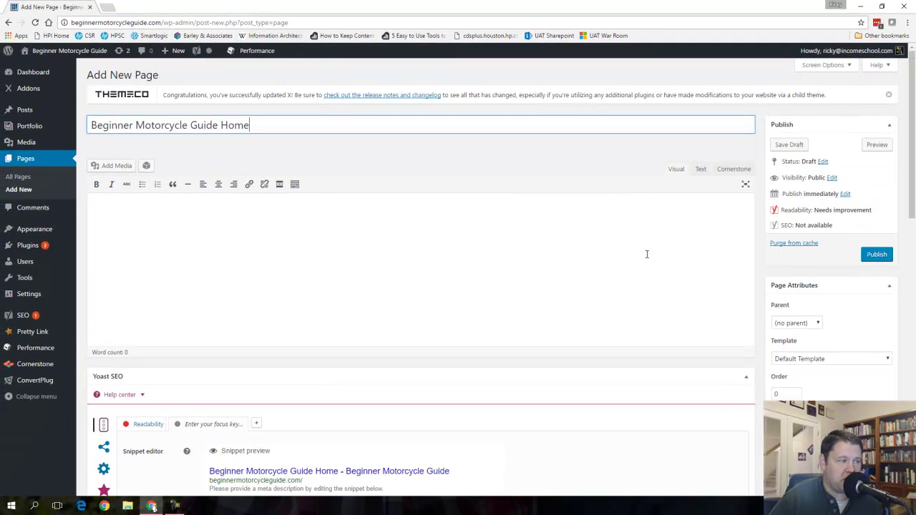
pyautogui.click(876, 255)
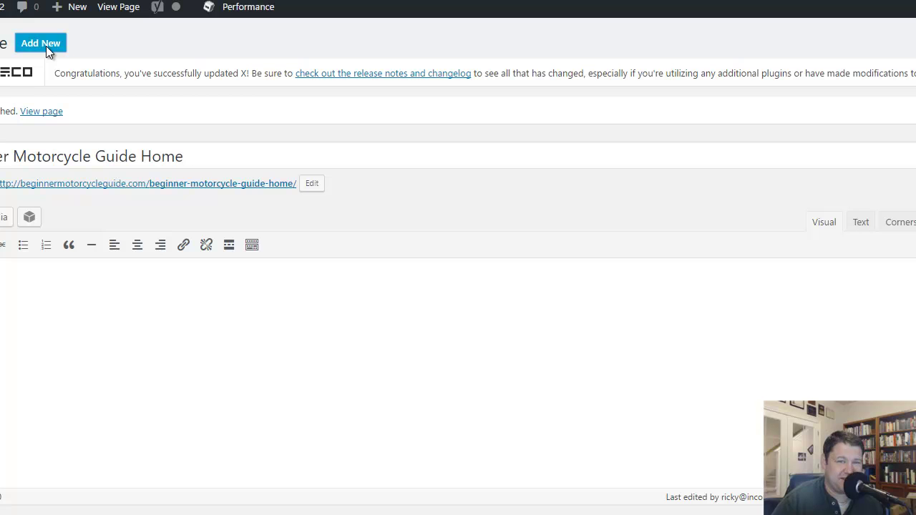
# Create another new page titled "Blog" and publish it
pyautogui.click(46, 46)
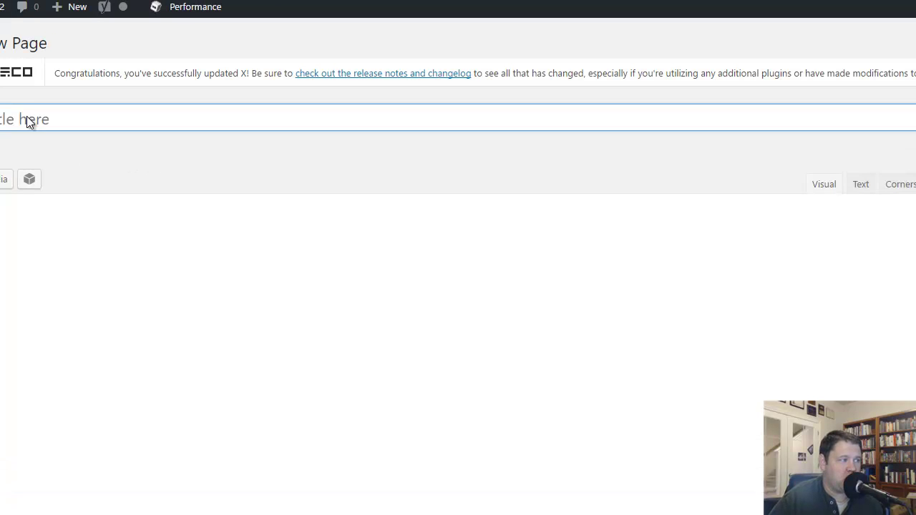
pyautogui.click(28, 114)
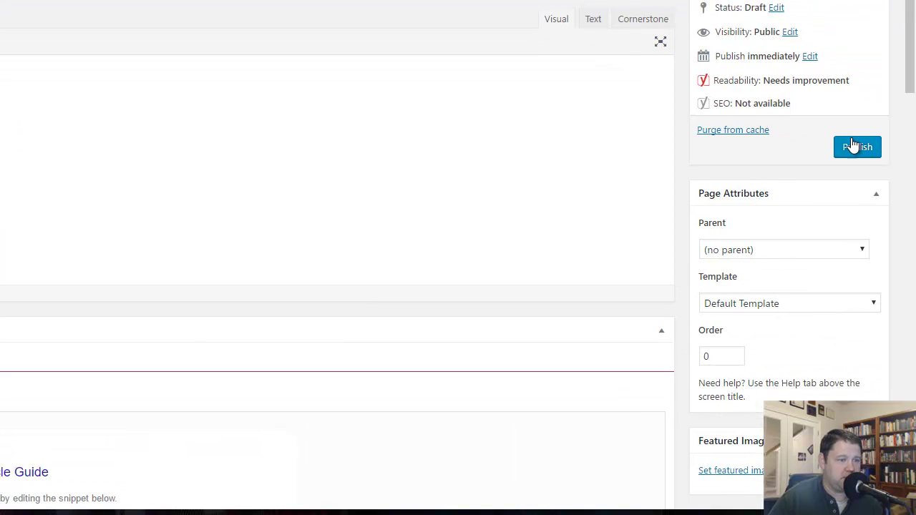
pyautogui.click(851, 143)
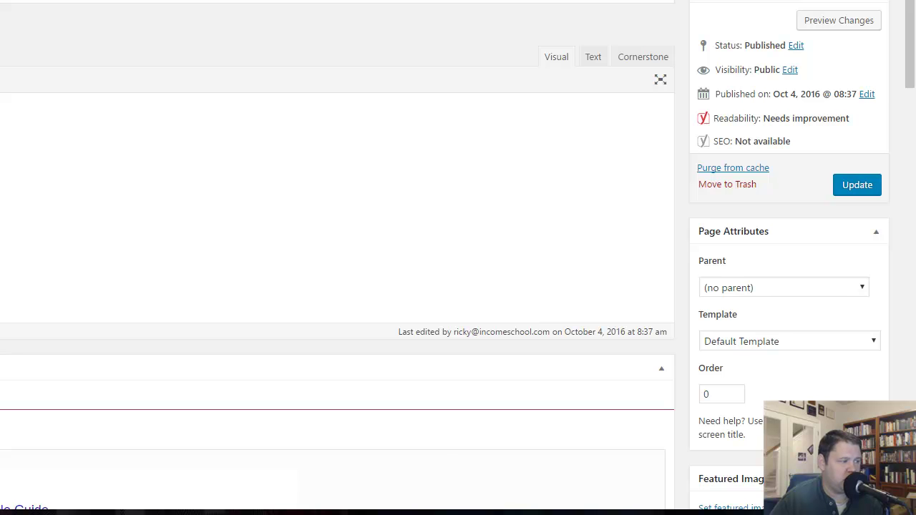
# Set the site's reading settings to a static front page, "Beginner Motorcycle Guide Home", with "Blog" as the posts page, and save
pyautogui.moveTo(46, 321)
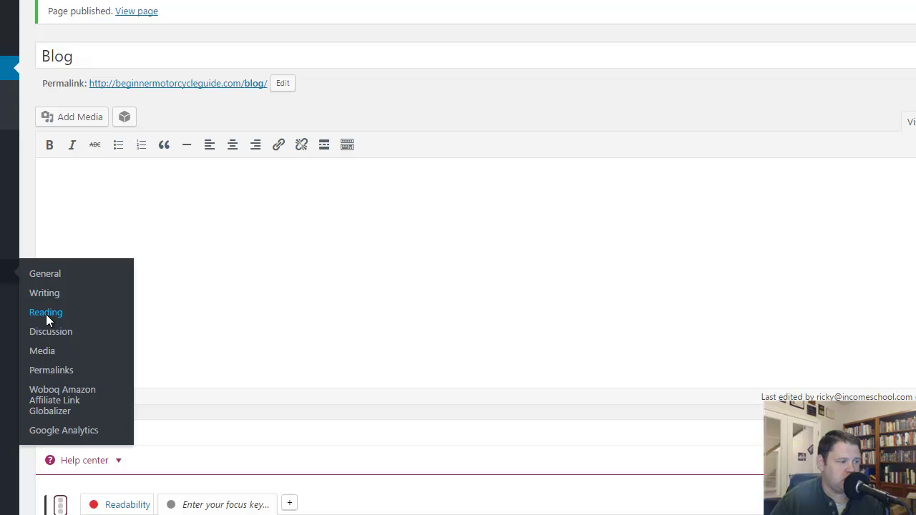
pyautogui.click(46, 316)
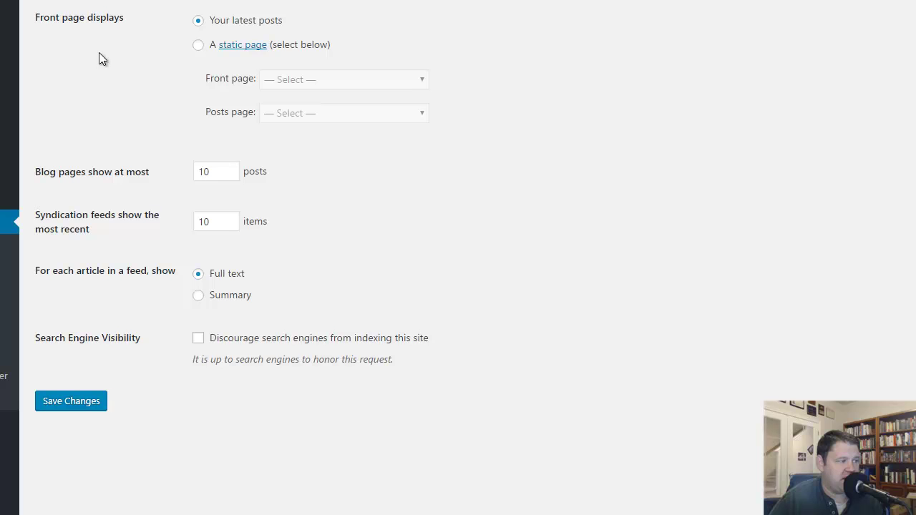
pyautogui.click(198, 46)
pyautogui.click(392, 83)
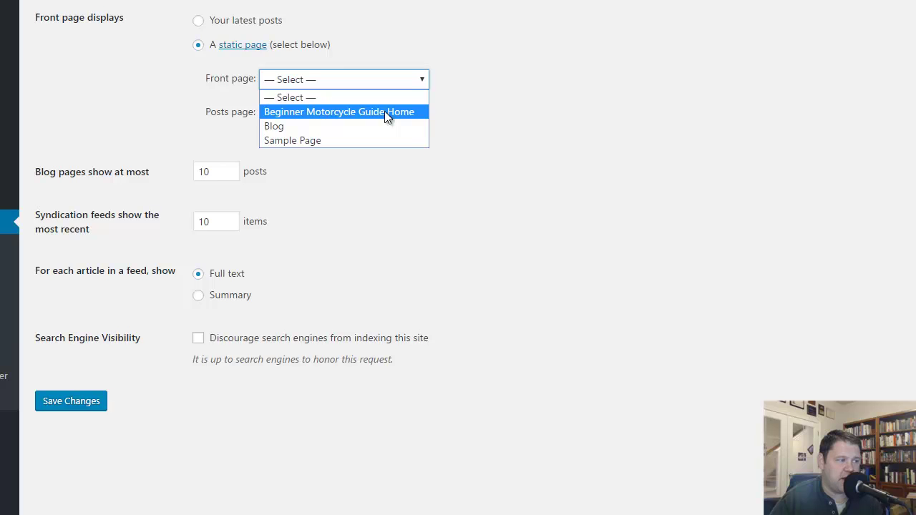
pyautogui.click(361, 142)
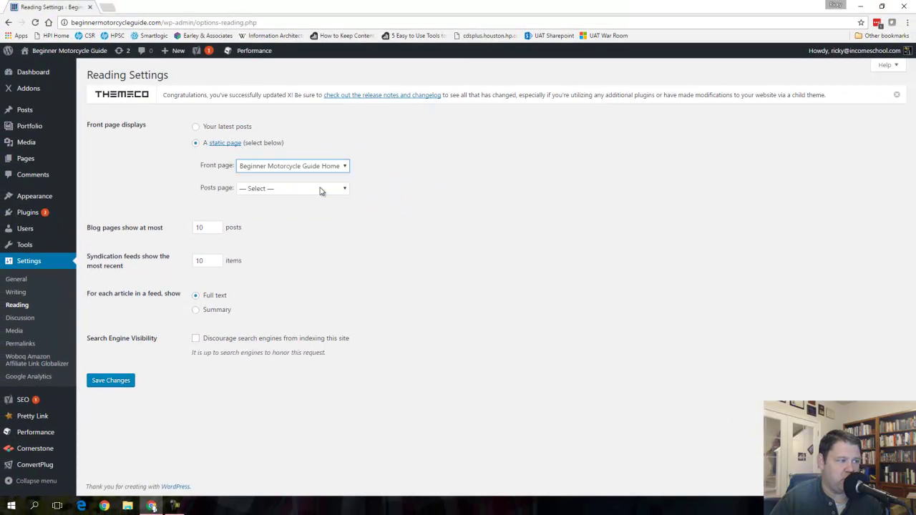
pyautogui.click(259, 189)
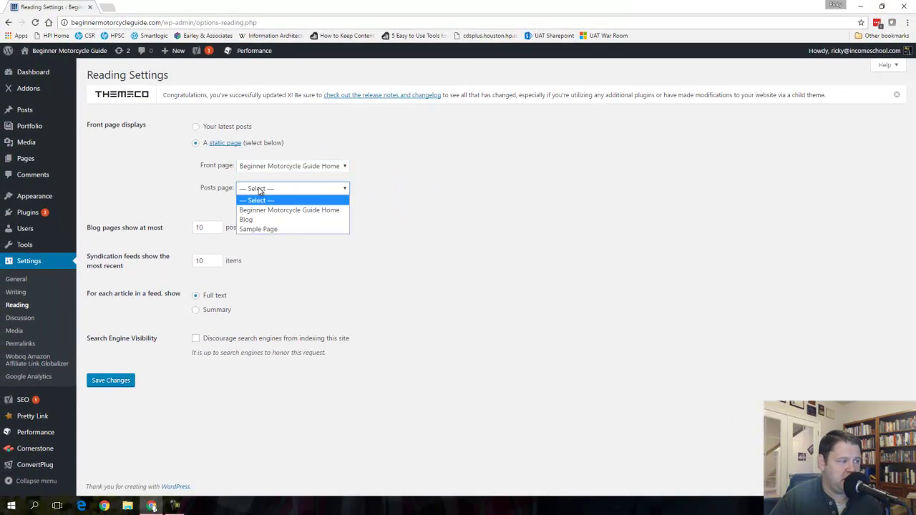
pyautogui.click(257, 219)
pyautogui.click(109, 382)
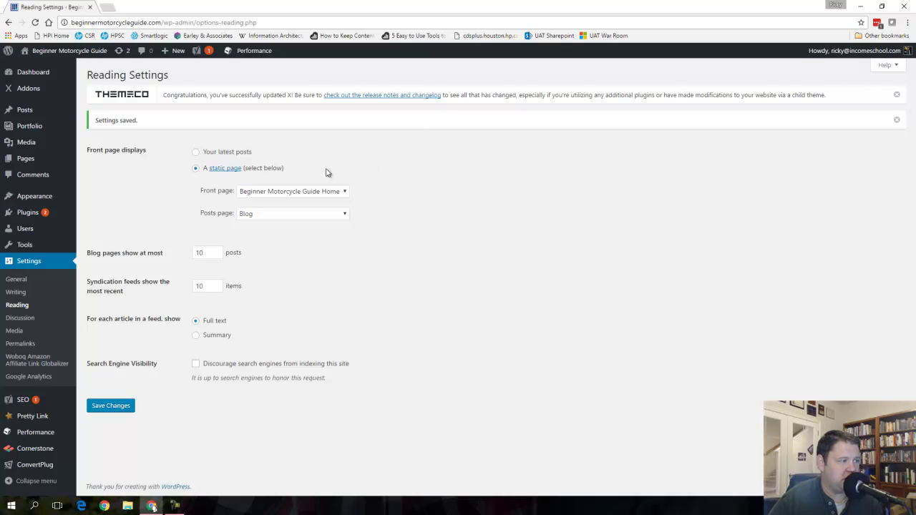
# Replace the old Blog item in X Demo Menu with the newly created Blog page, placed directly below Standard
pyautogui.moveTo(52, 199)
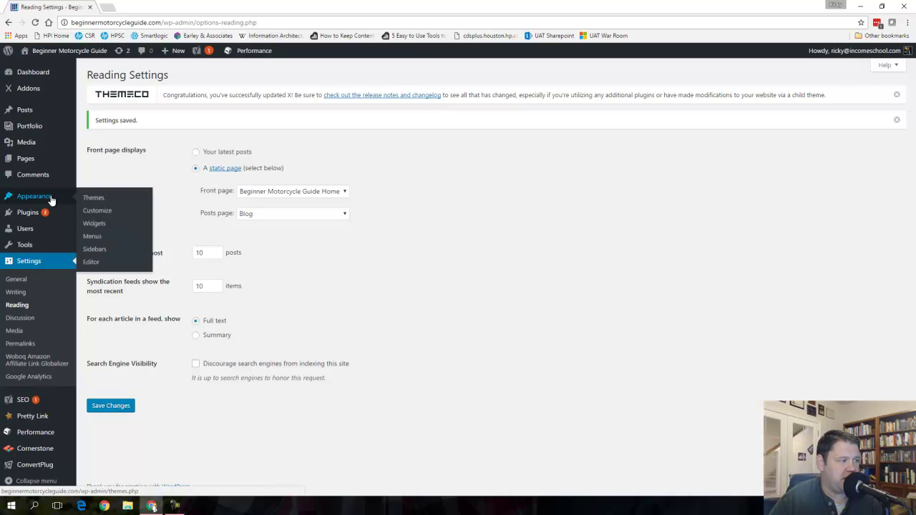
pyautogui.click(92, 237)
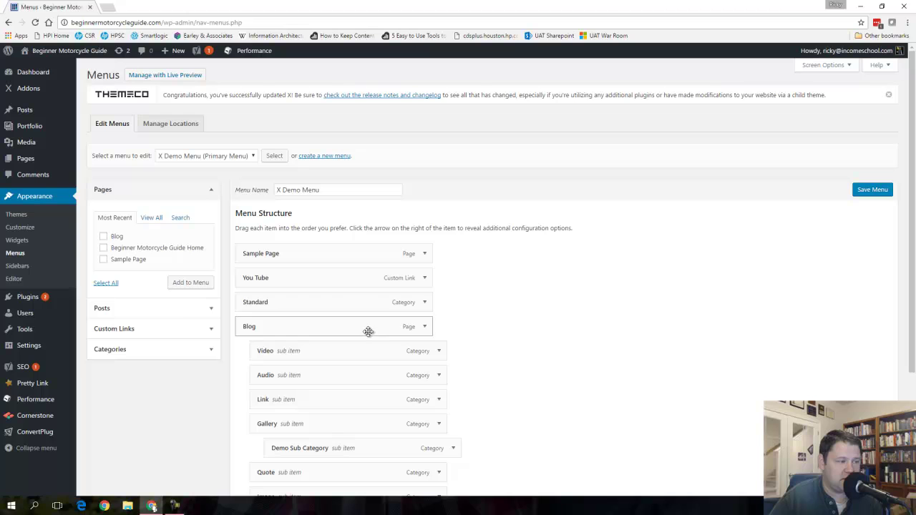
pyautogui.click(425, 328)
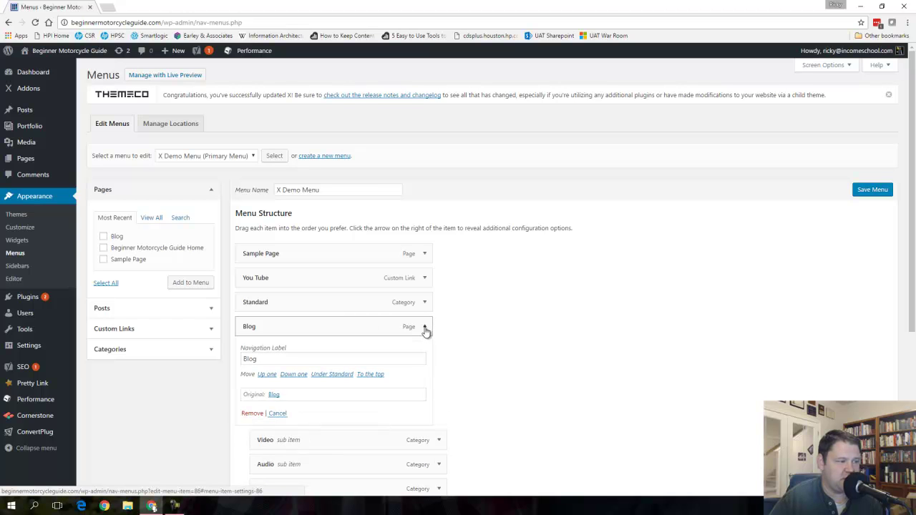
pyautogui.click(425, 328)
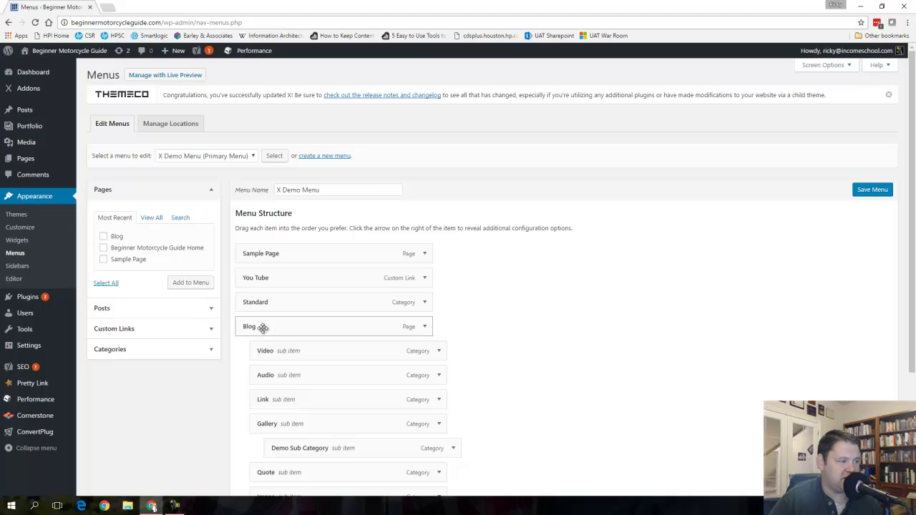
pyautogui.click(104, 237)
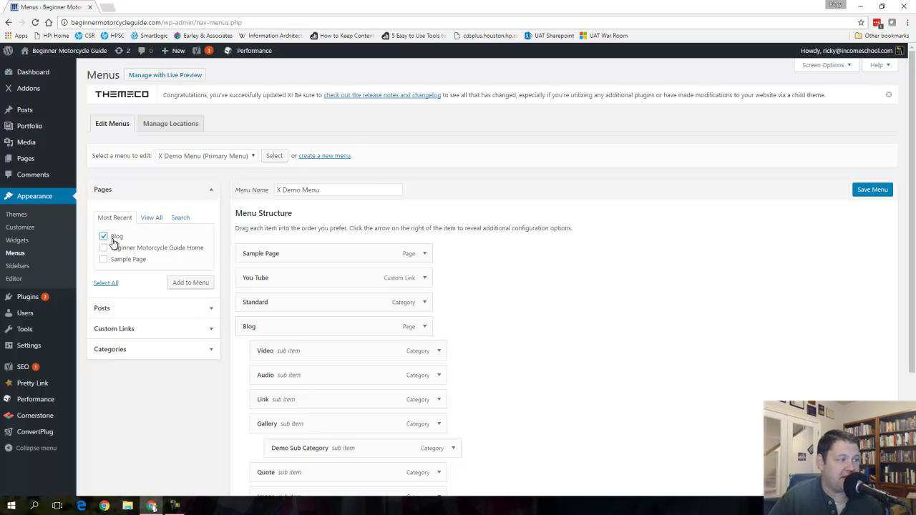
pyautogui.click(181, 284)
pyautogui.scroll(-3, 472, 268)
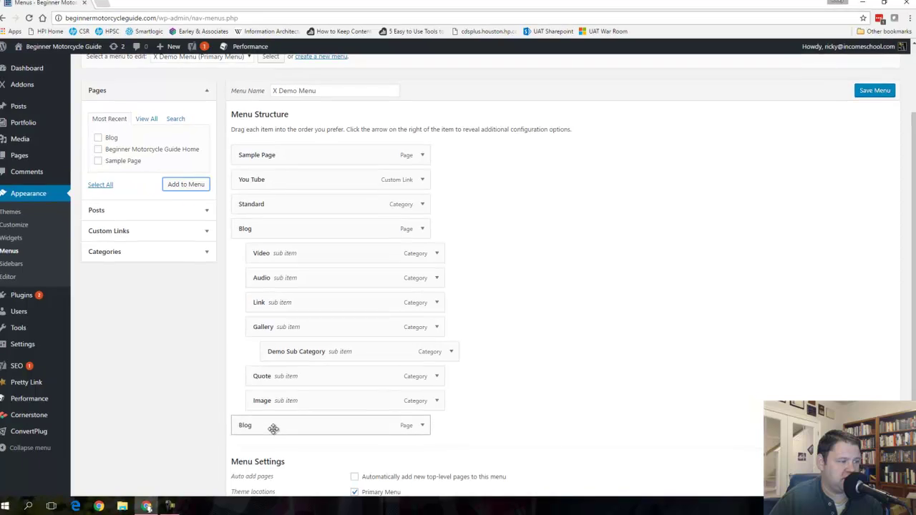
pyautogui.moveTo(273, 428); pyautogui.dragTo(291, 259)
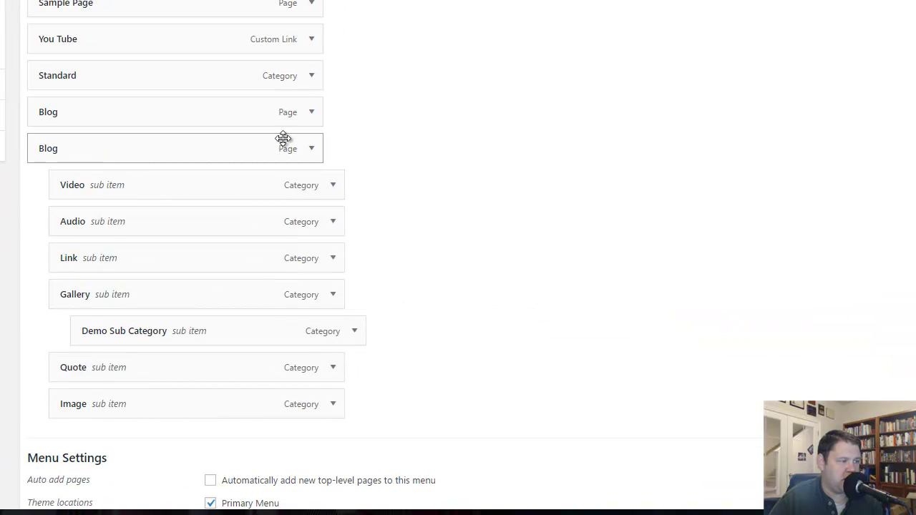
pyautogui.click(312, 150)
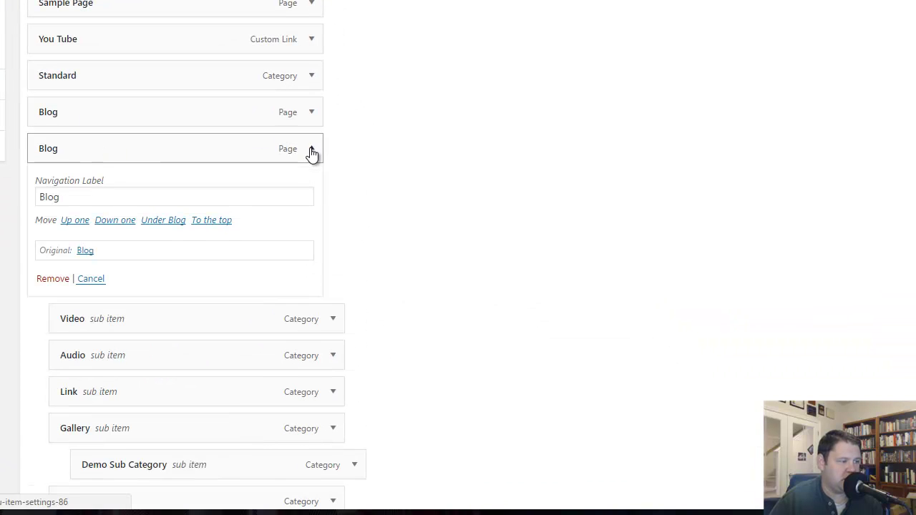
pyautogui.click(51, 280)
# Nest Video, Audio, Link, Gallery, Quote and Image as sub items under the new Blog menu item and save the menu
pyautogui.moveTo(57, 149); pyautogui.dragTo(83, 150)
pyautogui.moveTo(65, 181); pyautogui.dragTo(87, 185)
pyautogui.moveTo(51, 223); pyautogui.dragTo(82, 225)
pyautogui.moveTo(45, 255); pyautogui.dragTo(68, 253)
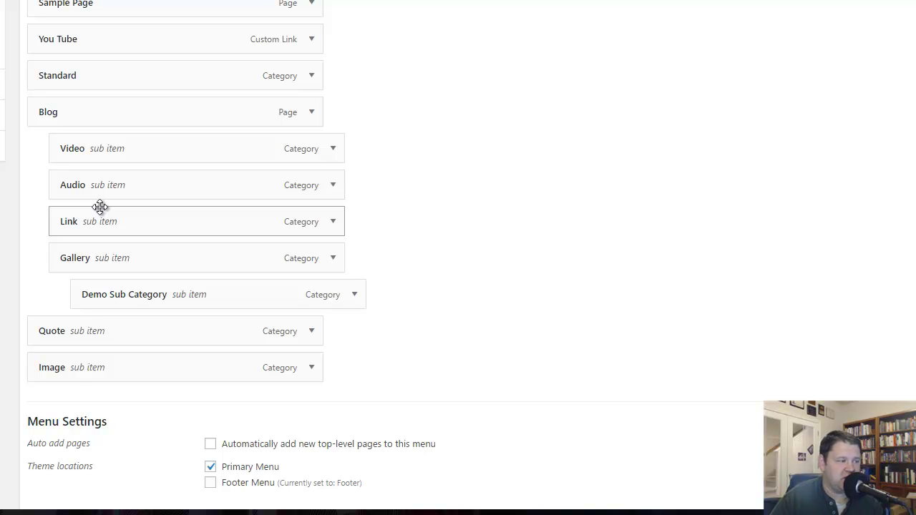
pyautogui.moveTo(73, 342); pyautogui.dragTo(103, 330)
pyautogui.moveTo(82, 367); pyautogui.dragTo(141, 372)
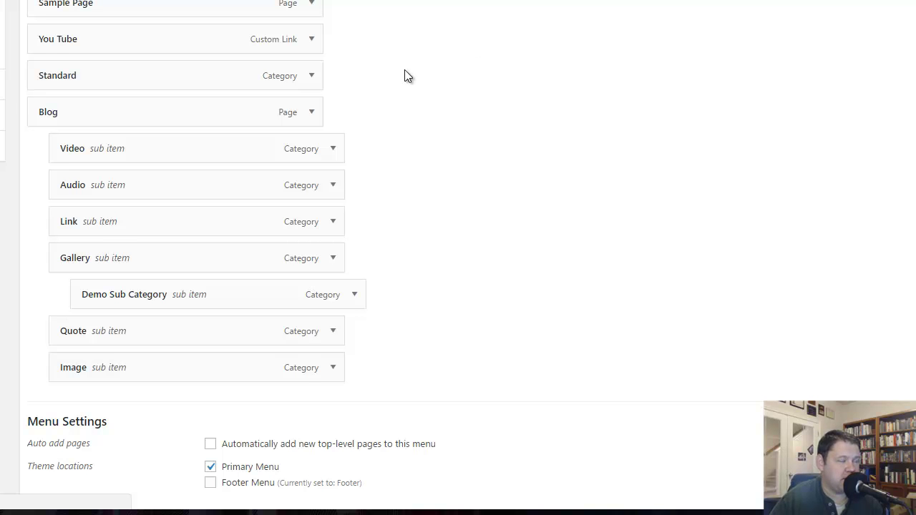
pyautogui.scroll(3, 404, 69)
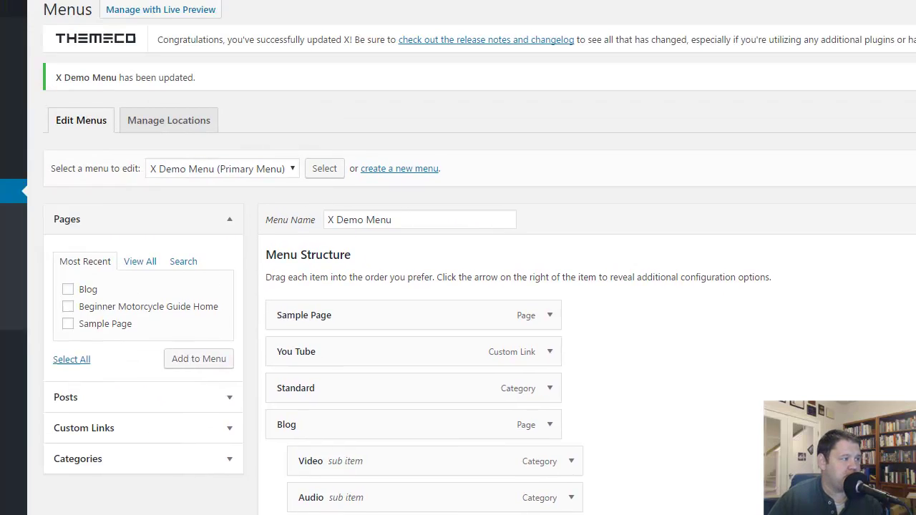
# Visit the live site and look over the new static home page, its header and its sidebar
pyautogui.moveTo(66, 46)
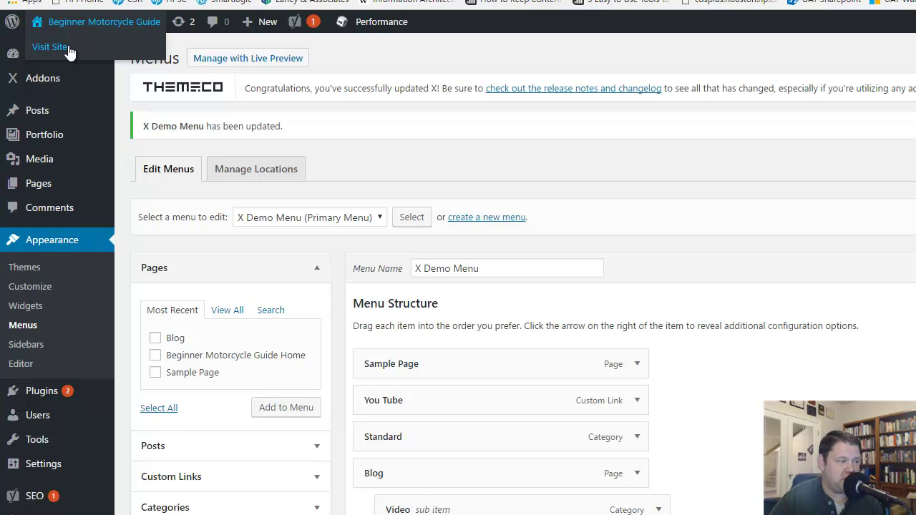
pyautogui.click(50, 46)
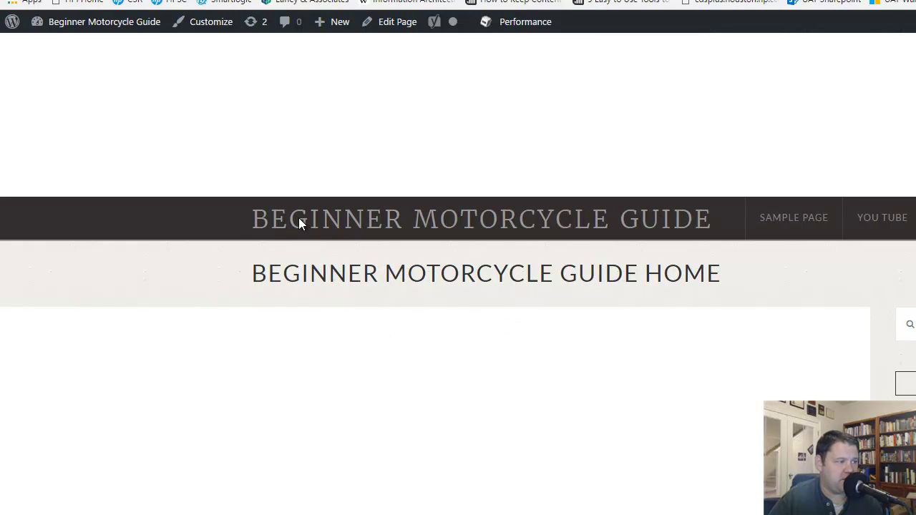
pyautogui.click(581, 219)
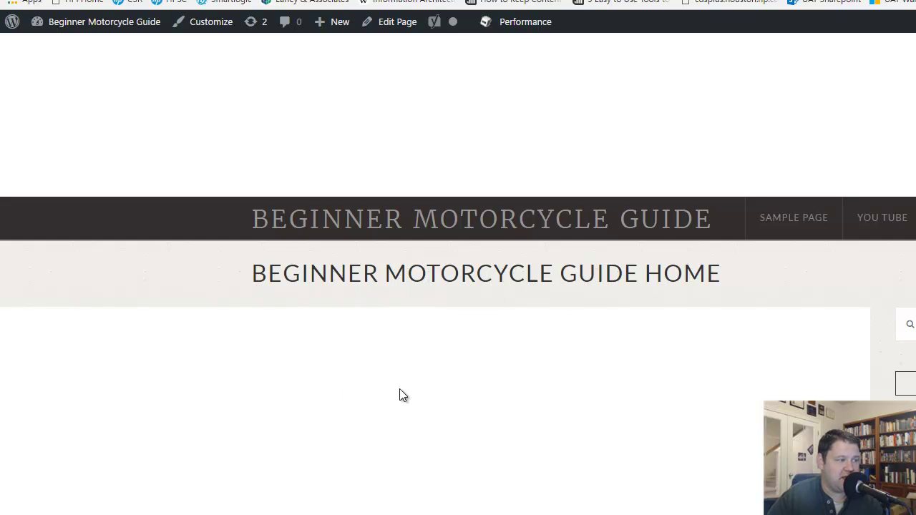
pyautogui.scroll(-2, 316, 388)
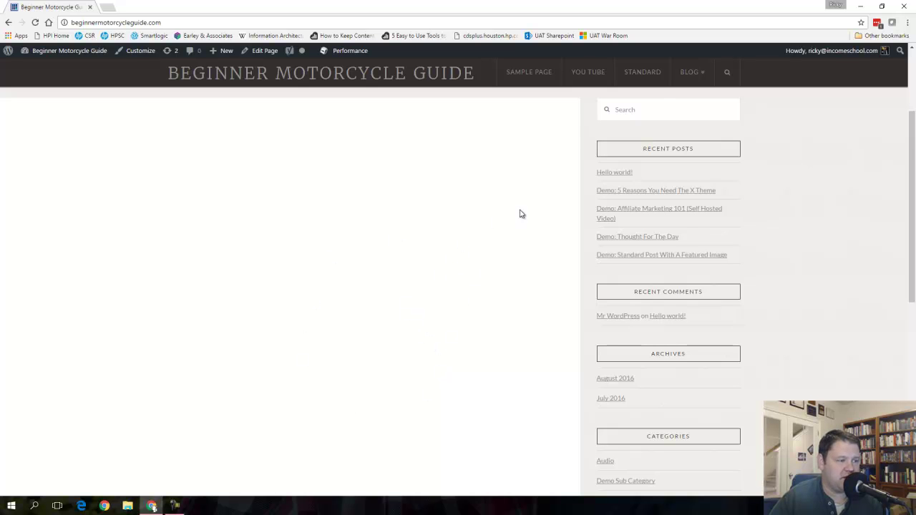
pyautogui.scroll(2, 510, 236)
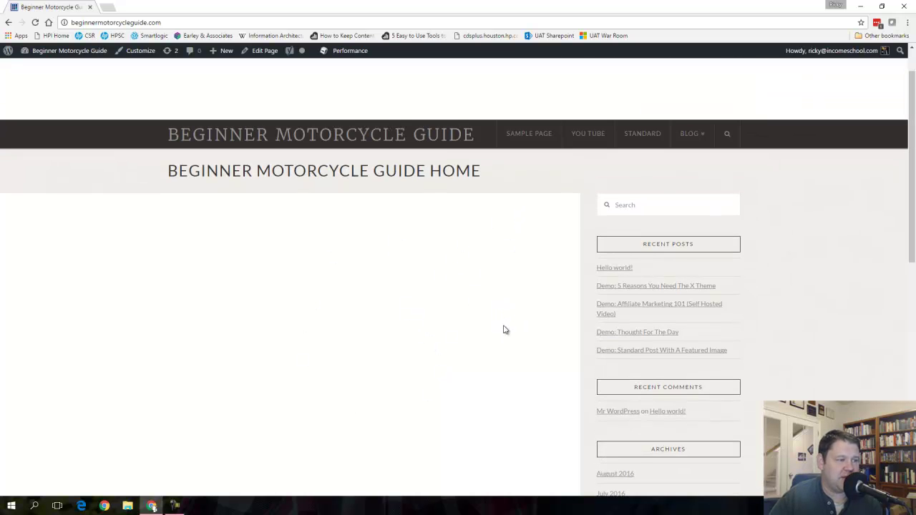
pyautogui.scroll(-3, 516, 322)
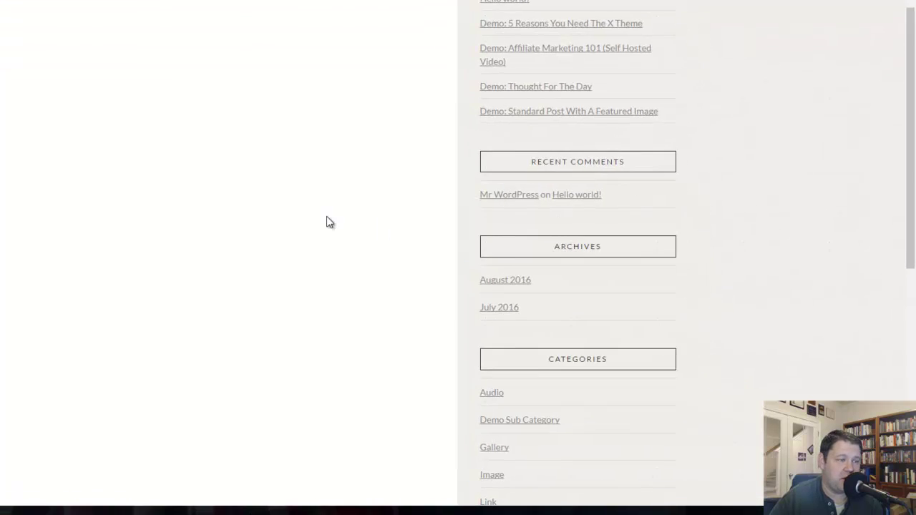
pyautogui.scroll(3, 329, 222)
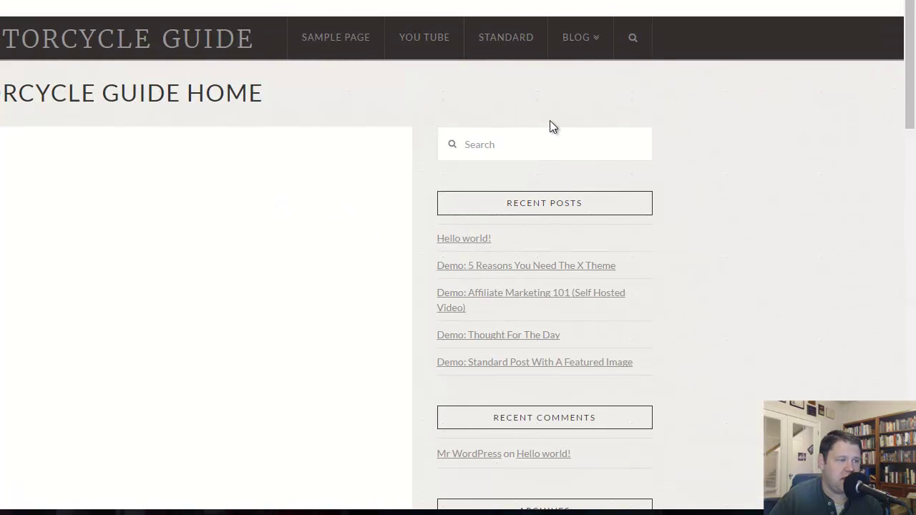
# Check the Blog submenu in the site navigation, then open the Blog page and look through it
pyautogui.moveTo(587, 53)
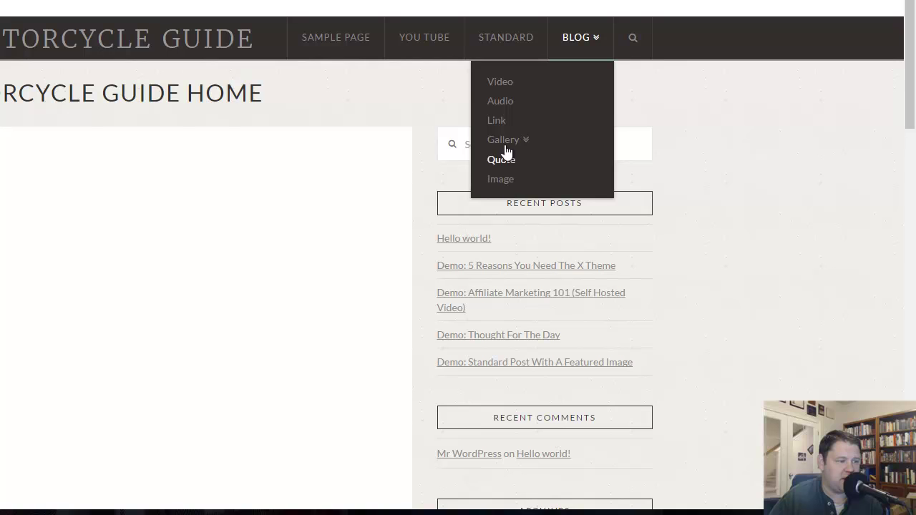
pyautogui.click(569, 51)
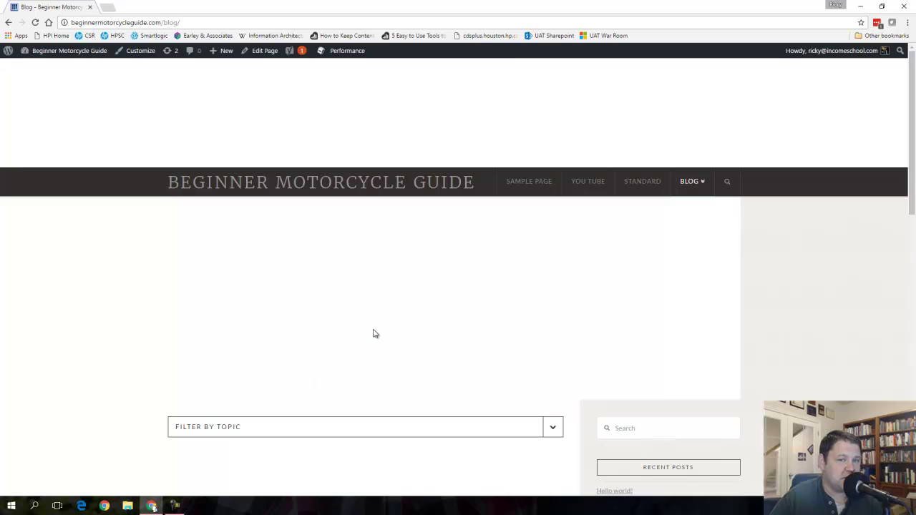
pyautogui.scroll(-5, 399, 324)
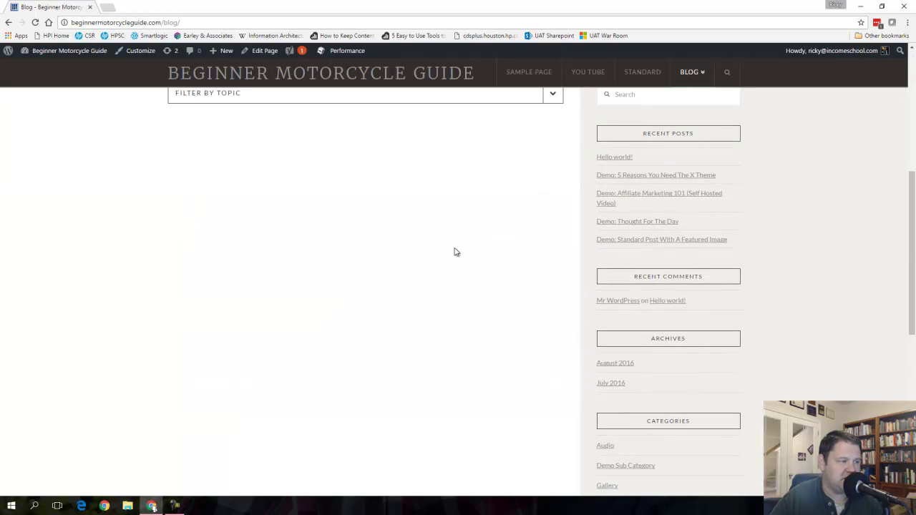
pyautogui.scroll(-1, 395, 400)
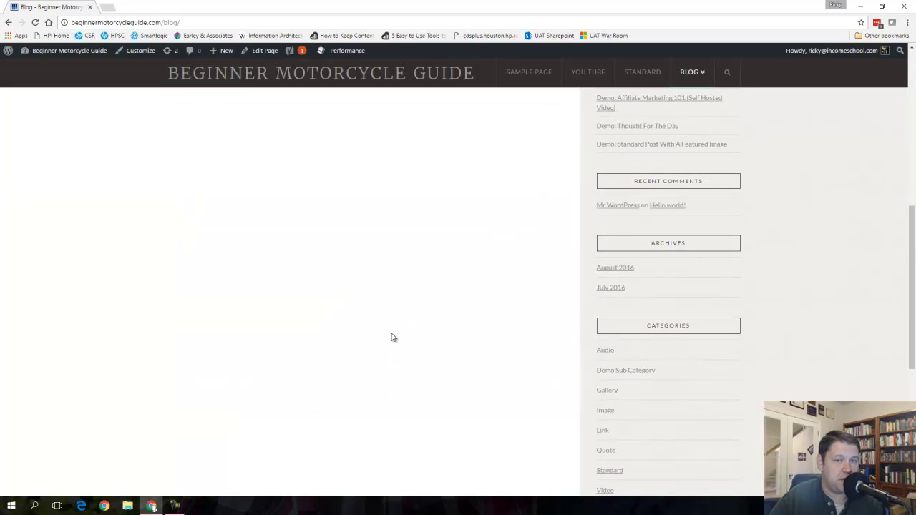
pyautogui.scroll(5, 374, 327)
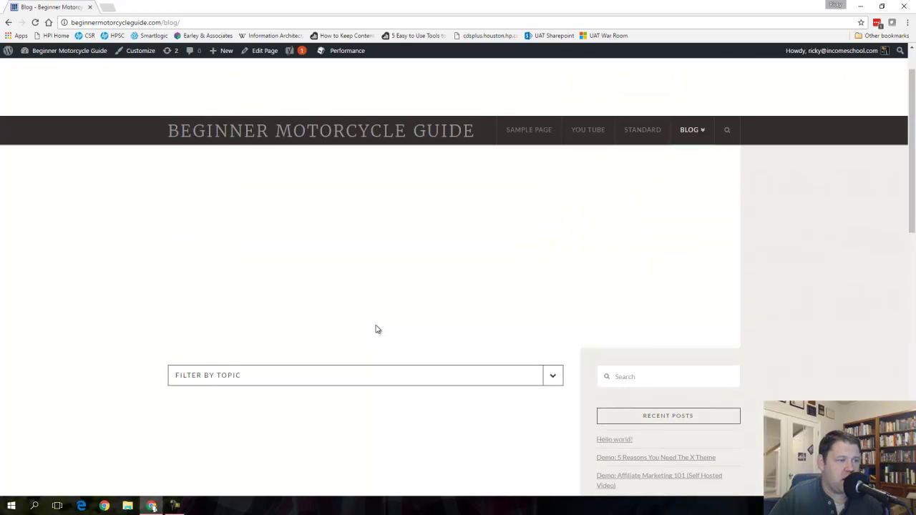